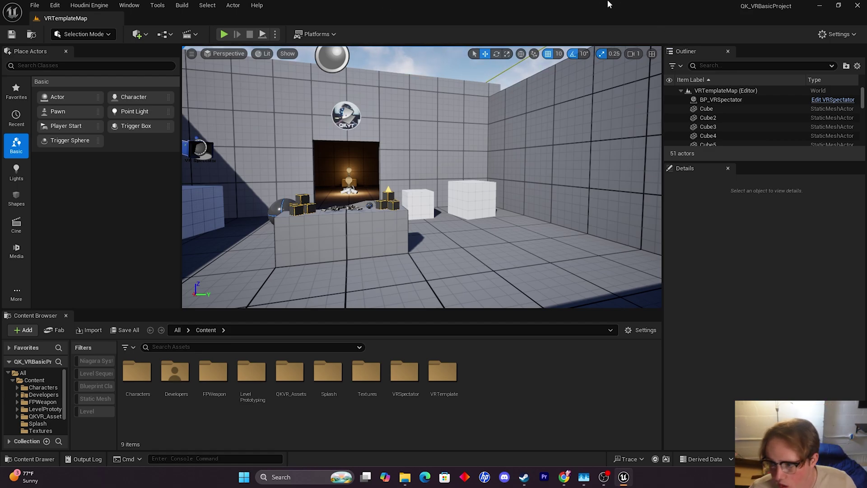
- Close Unreal and download the Unreal Engine 5 Integration plugin 78.0 in Chrome, accepting the license
left_click(857, 5)
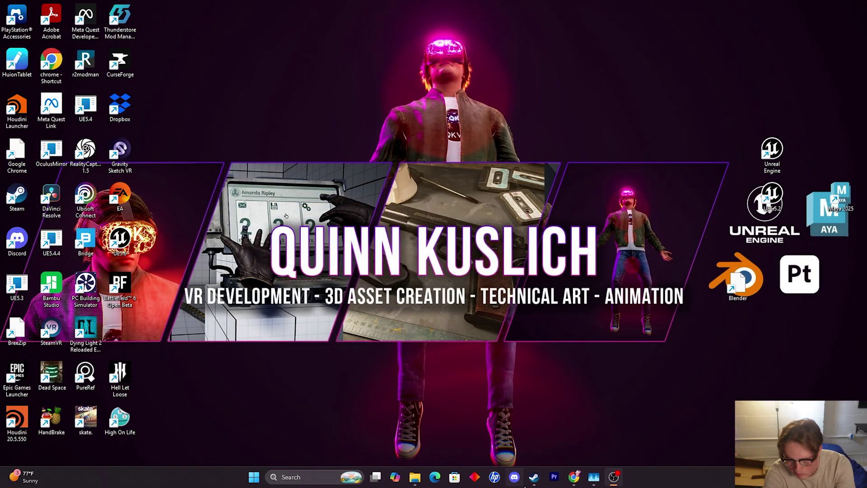
left_click(574, 477)
mouse_move(316, 14)
left_mouse_down()
mouse_move(311, 5)
mouse_move(331, 138)
mouse_move(314, 2)
left_mouse_up()
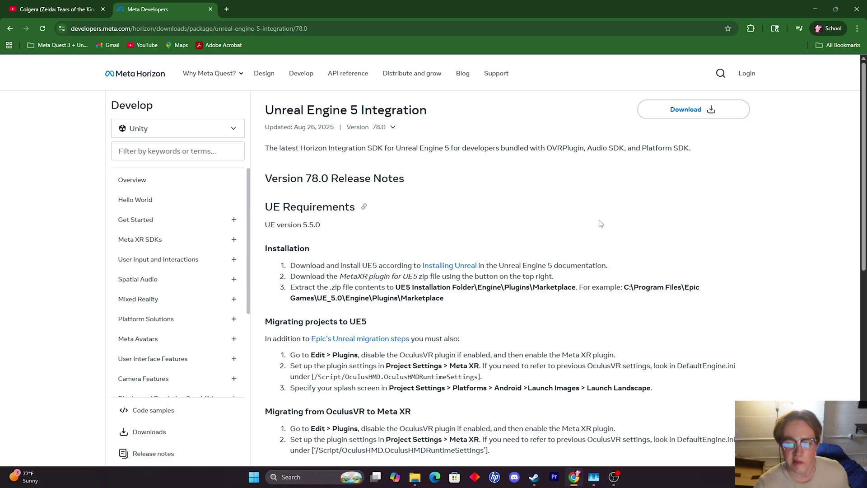
left_click(712, 109)
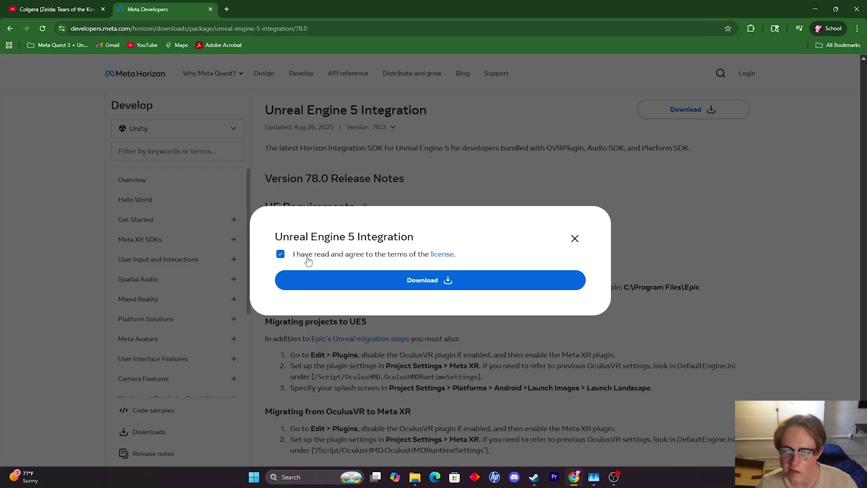
left_click(474, 290)
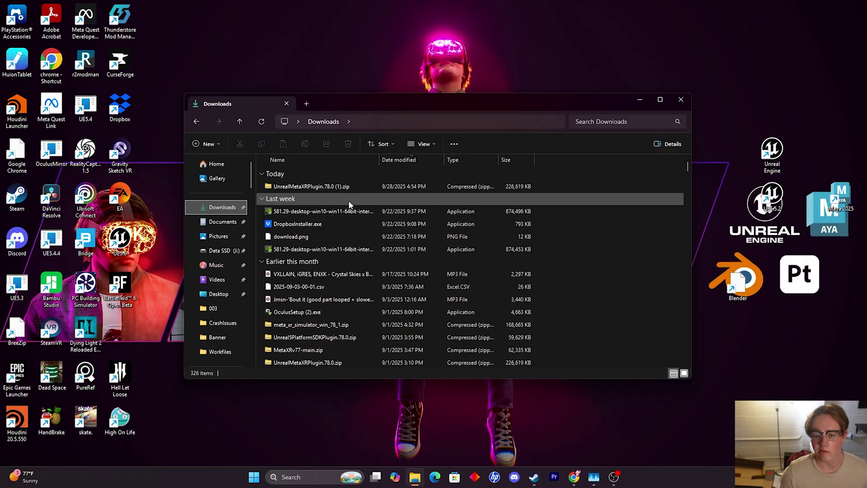
- Start Extract All on UnrealMetaXRPlugin.78.0 (1).zip in the Downloads folder
left_click(346, 187)
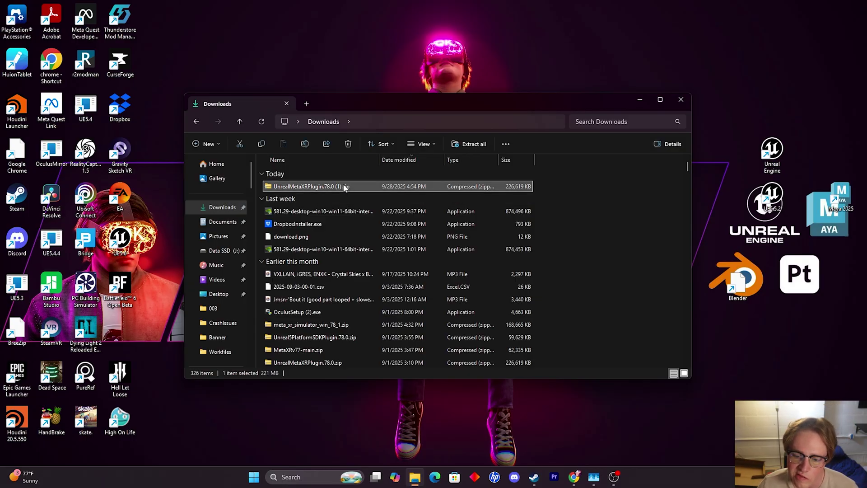
right_click(322, 186)
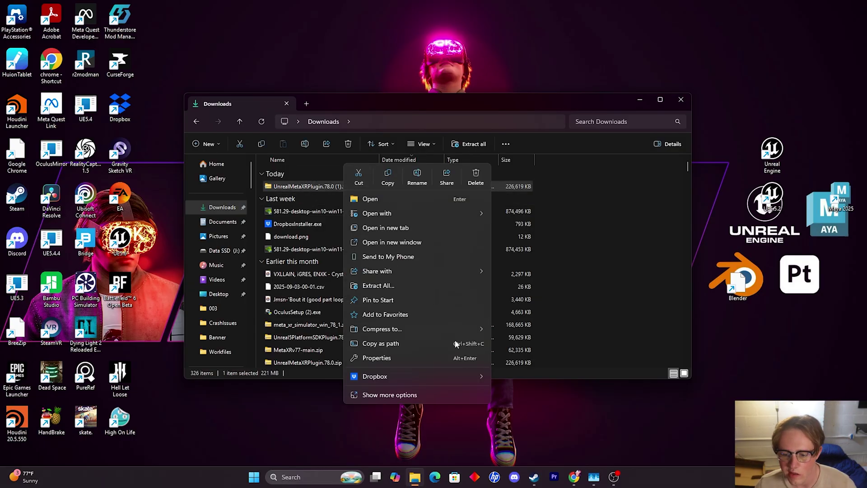
left_click(400, 285)
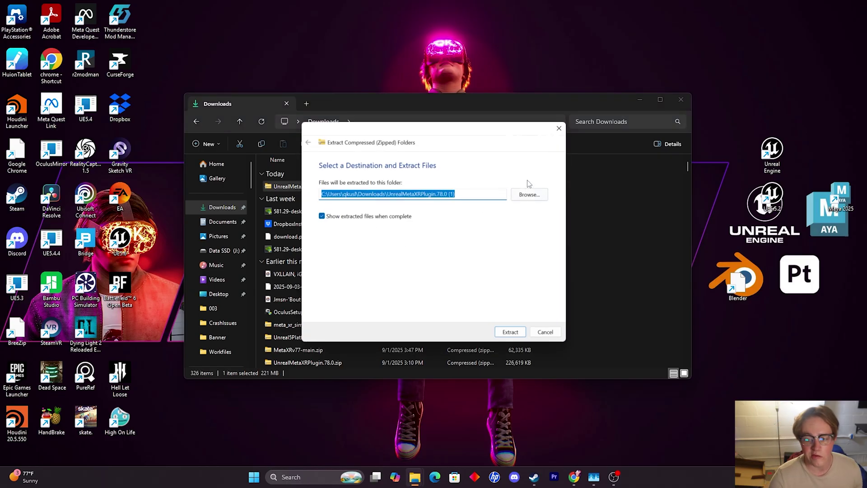
- Browse the extraction destination to J:\UE_5.5\Engine on Data SSD (J:)
left_click(530, 195)
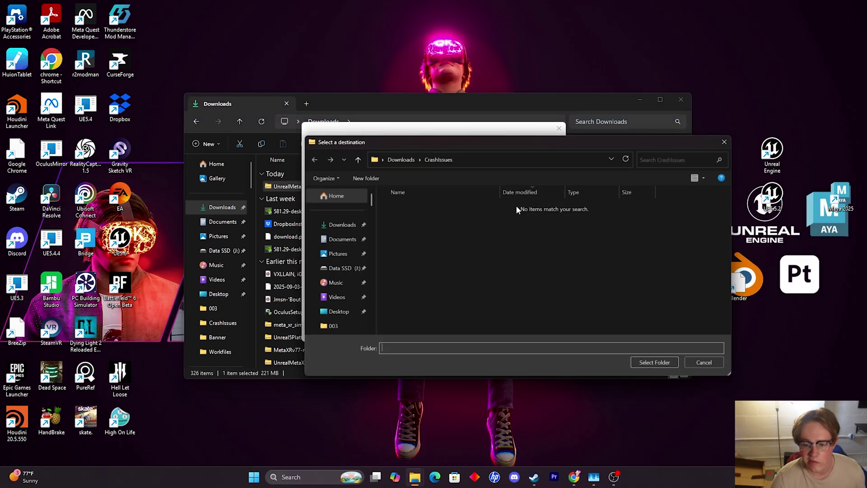
left_click(340, 268)
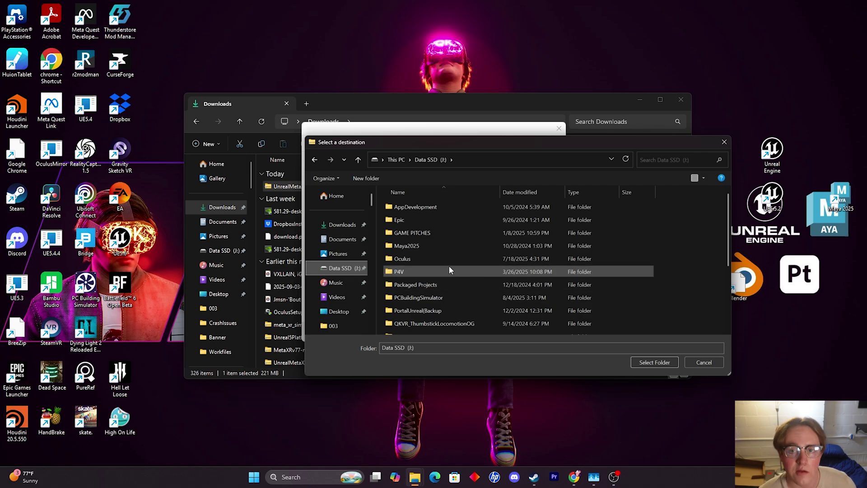
scroll(435, 255, "down", 3)
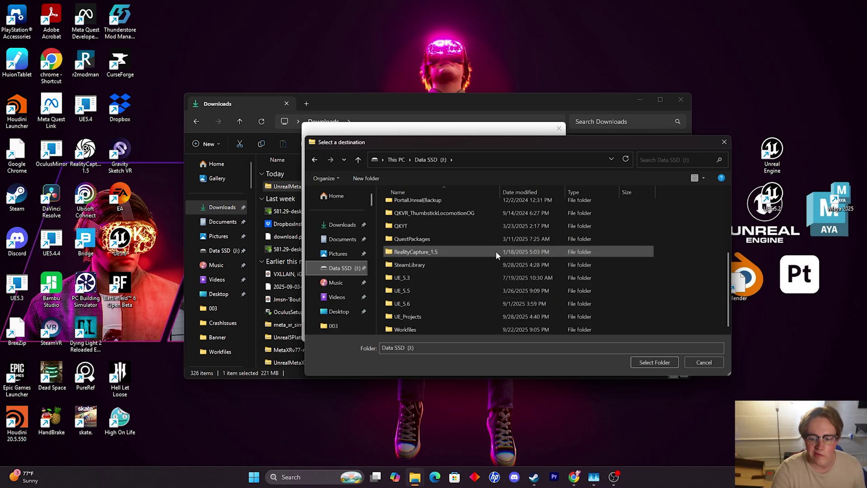
left_click(430, 291)
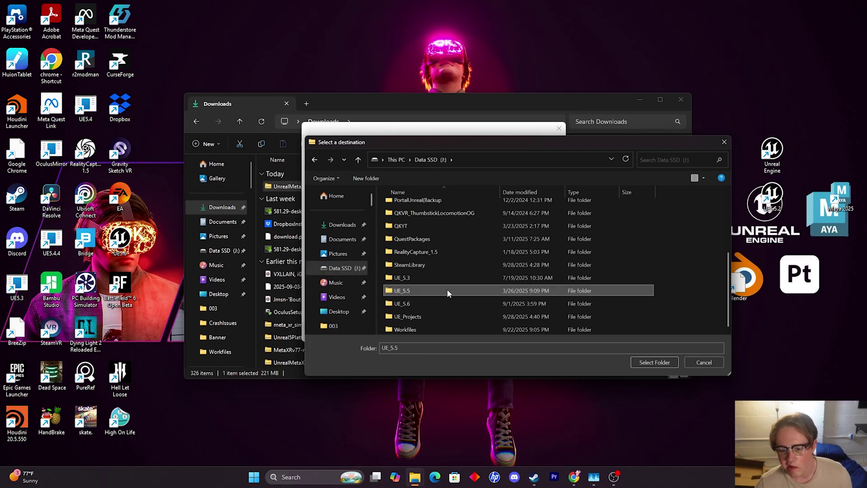
double_click(447, 290)
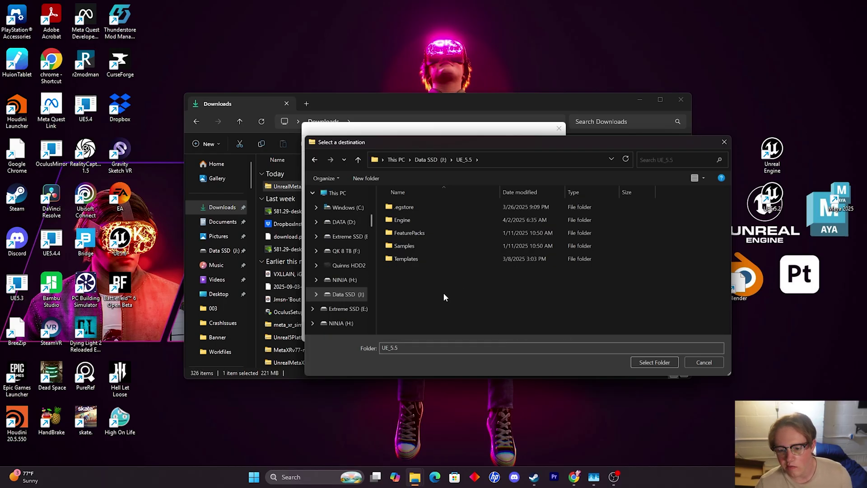
double_click(415, 220)
- Go into Plugins and select the Marketplace folder as the destination
scroll(405, 312, "down", 2)
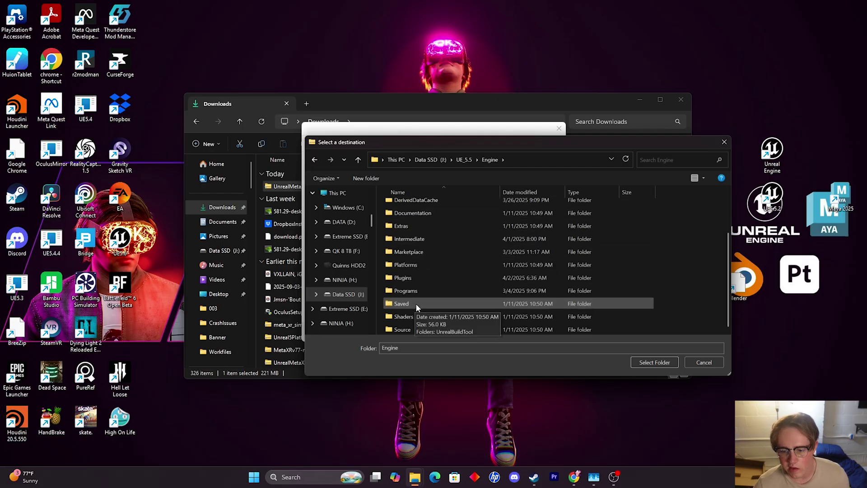
double_click(428, 278)
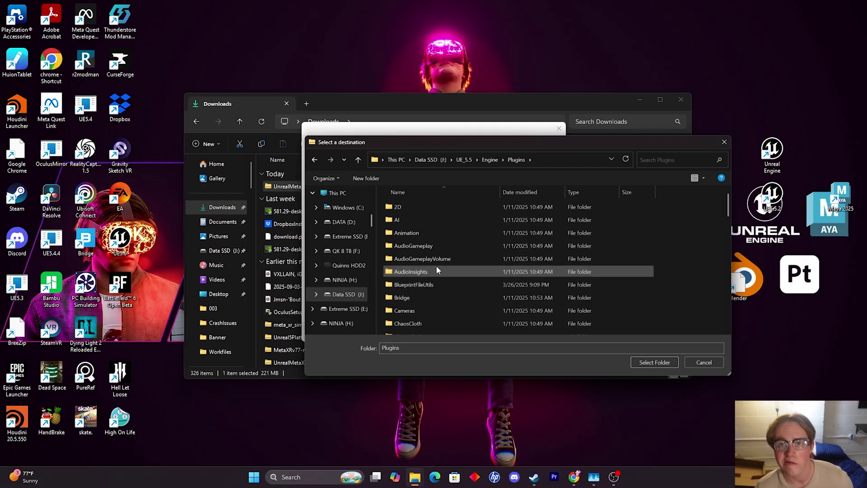
key("m")
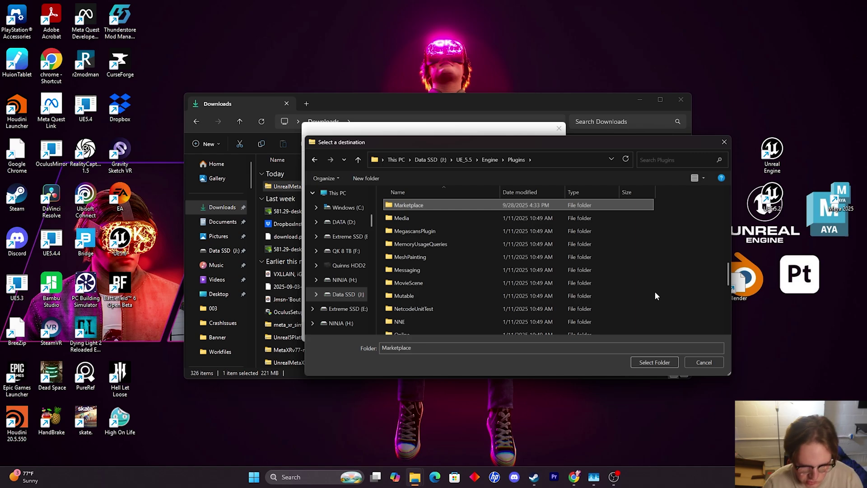
key("ctrl+shift+n")
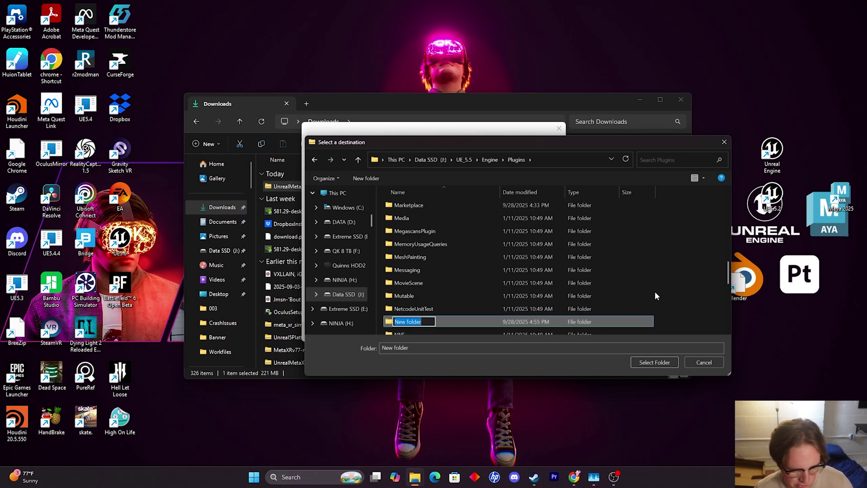
left_click(429, 207)
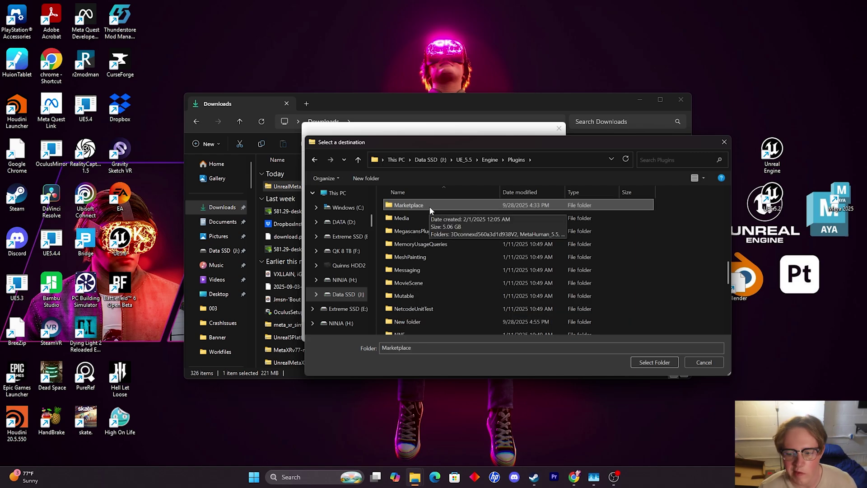
double_click(430, 207)
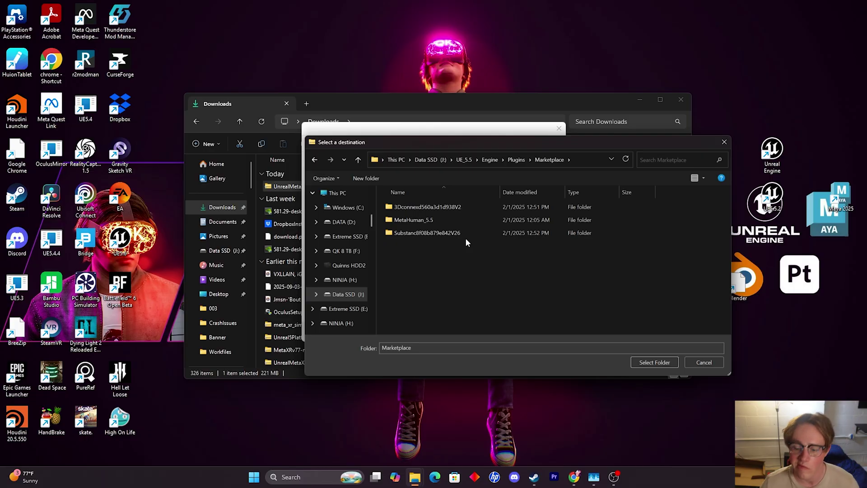
- Extract the plugin into Marketplace, then close the Marketplace and Downloads Explorer windows
left_click(666, 363)
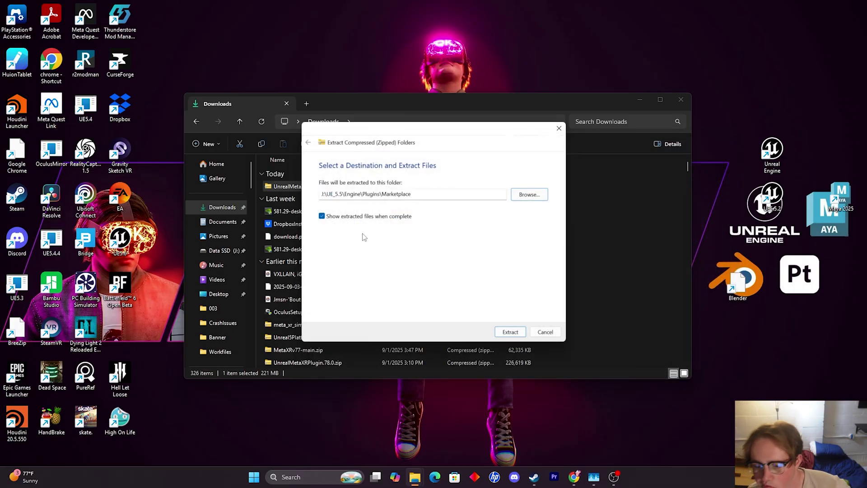
left_click(510, 332)
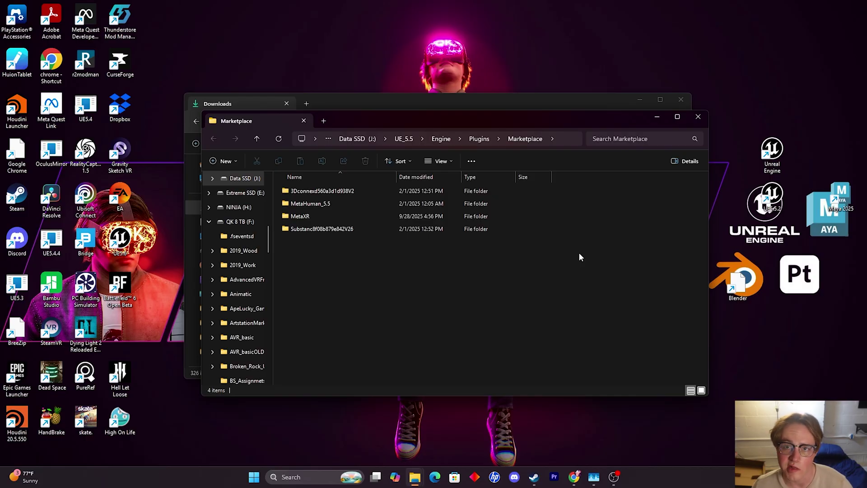
left_click(698, 116)
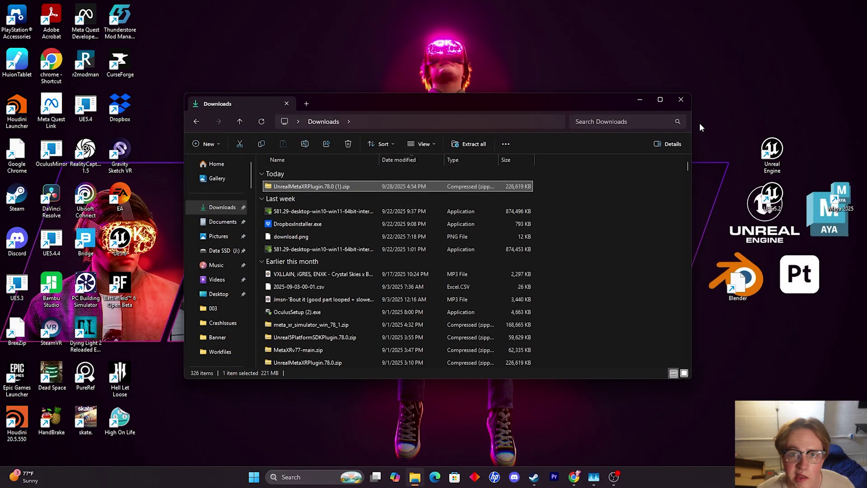
left_click(681, 100)
- Launch Unreal and create project QKVT_XRSIM from the Quinn Kuslich VR Template
double_click(781, 200)
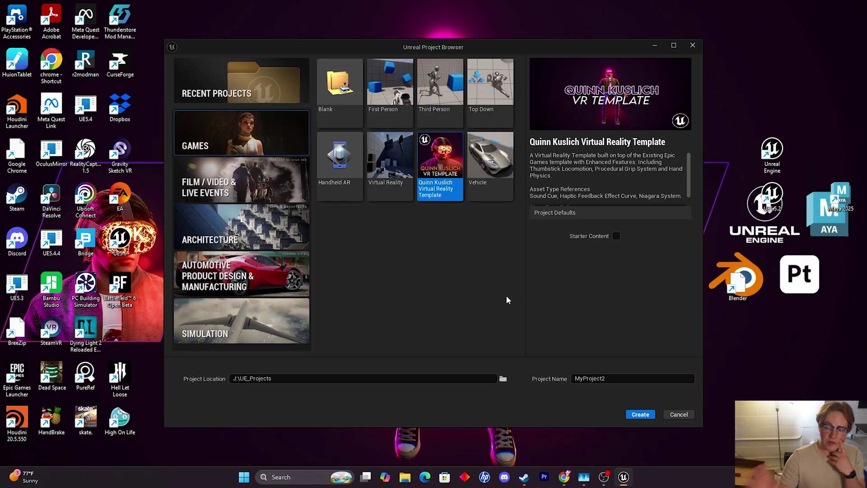
key("Tab")
type("QKVT_XRS")
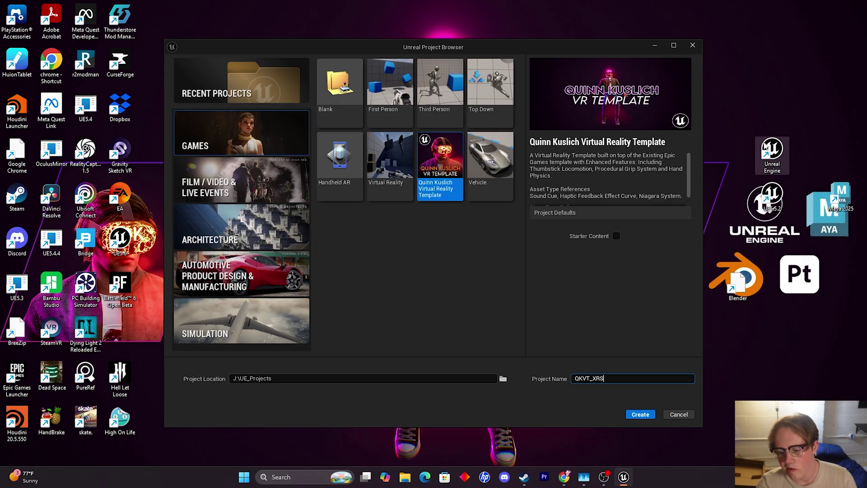
type("IM")
left_click(640, 414)
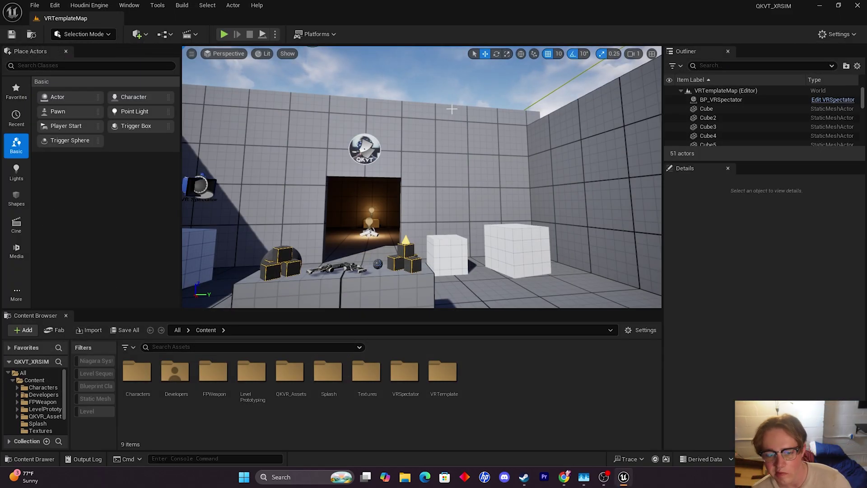
- Search the Plugins list for 'meta' and enable the Meta XR plugin
left_click(55, 5)
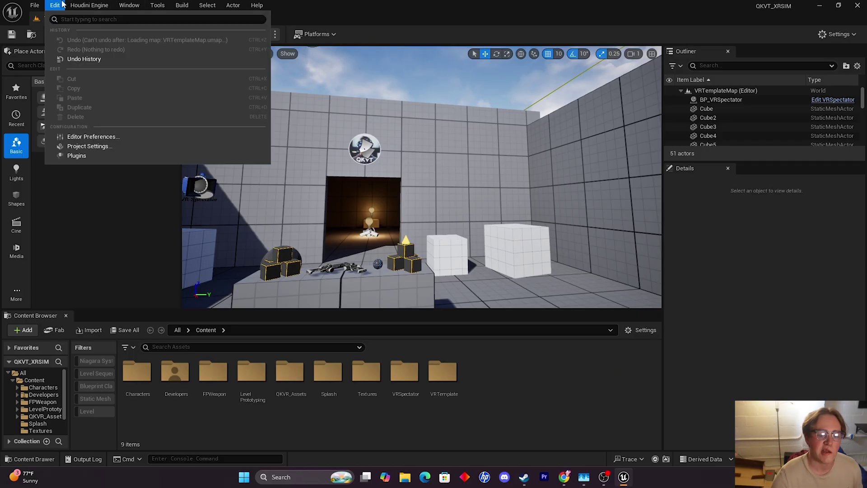
left_click(99, 152)
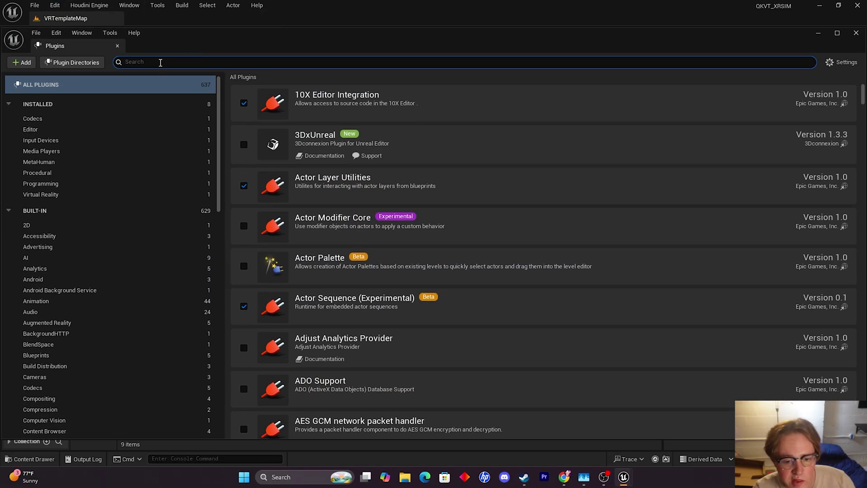
type("metqa")
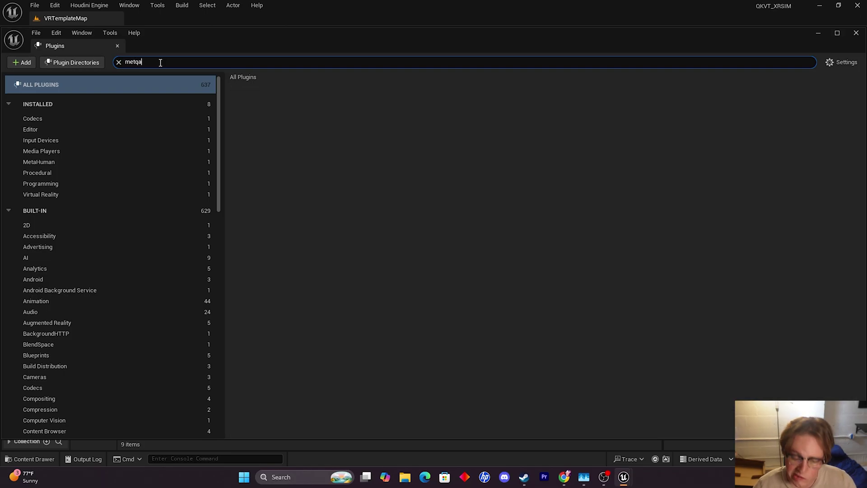
key("BackSpace")
key("BackSpace")
type("a")
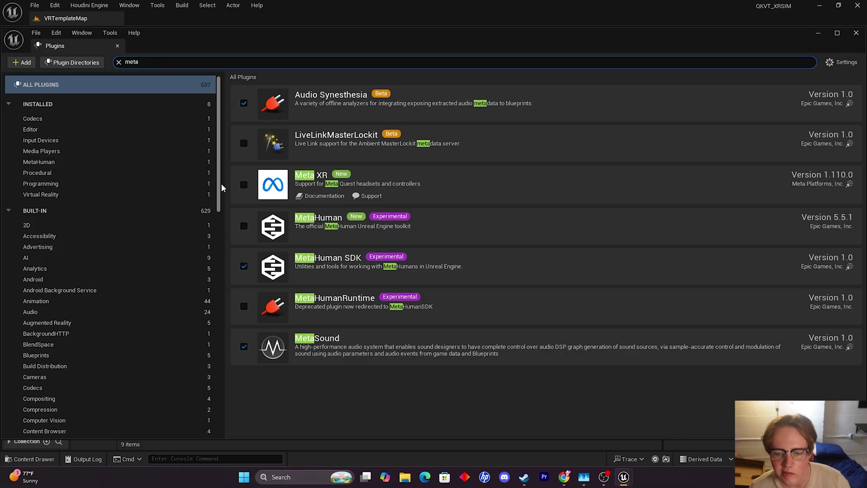
left_click(253, 188)
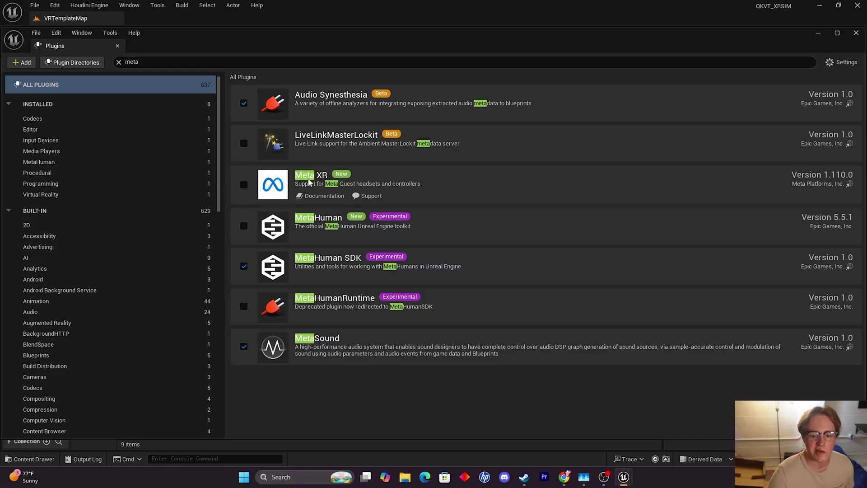
left_click(244, 184)
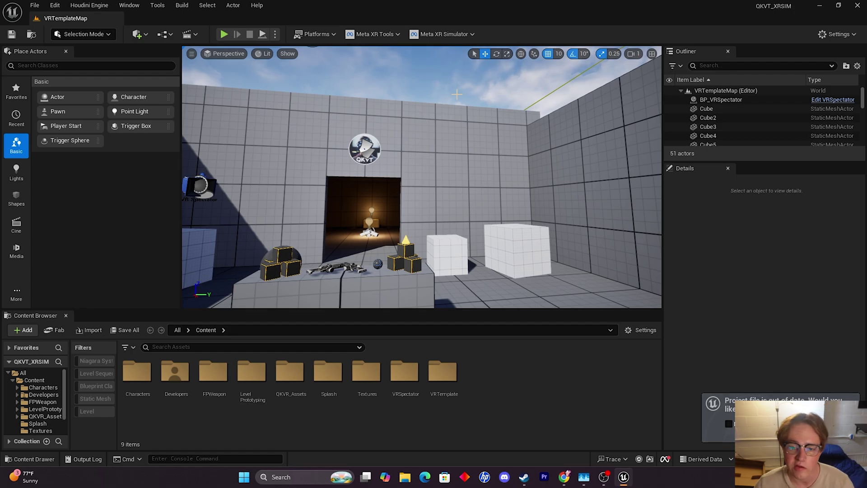
left_click(372, 34)
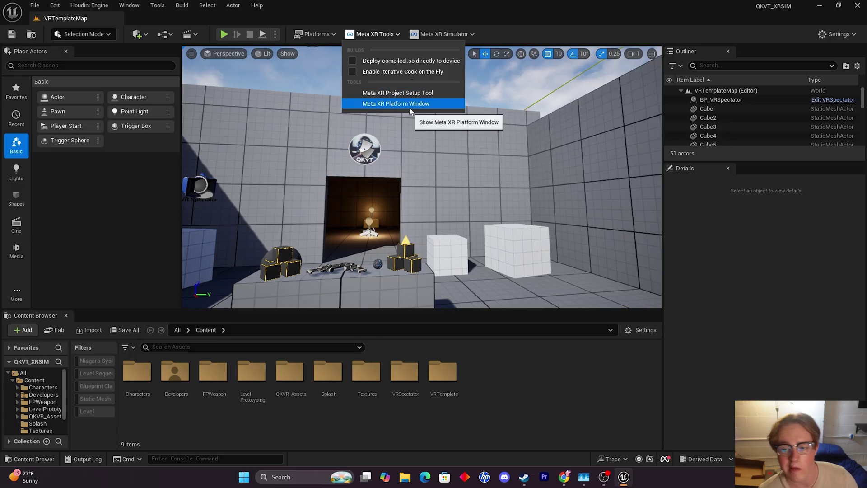
left_click(374, 34)
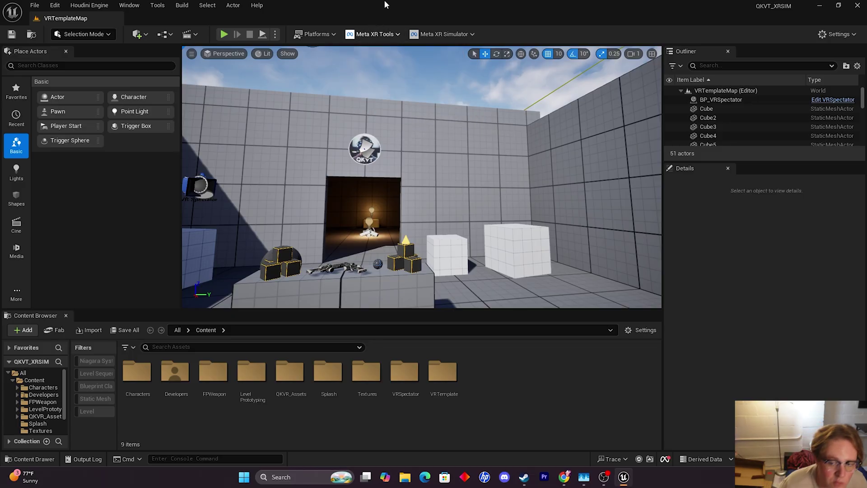
- Tick the Meta XR Simulator toggle in the toolbar dropdown and recheck that it's on
left_click(463, 35)
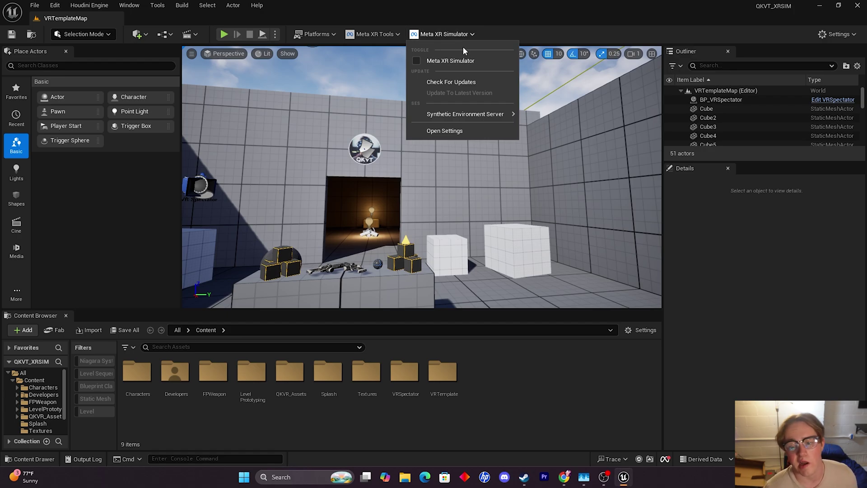
left_click(434, 61)
left_click(441, 35)
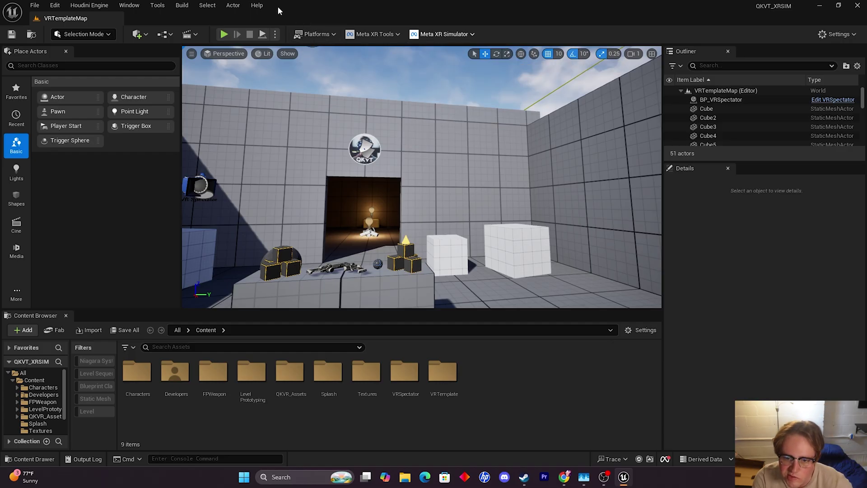
- Launch the level in VR Preview from the Play options menu
left_click(275, 34)
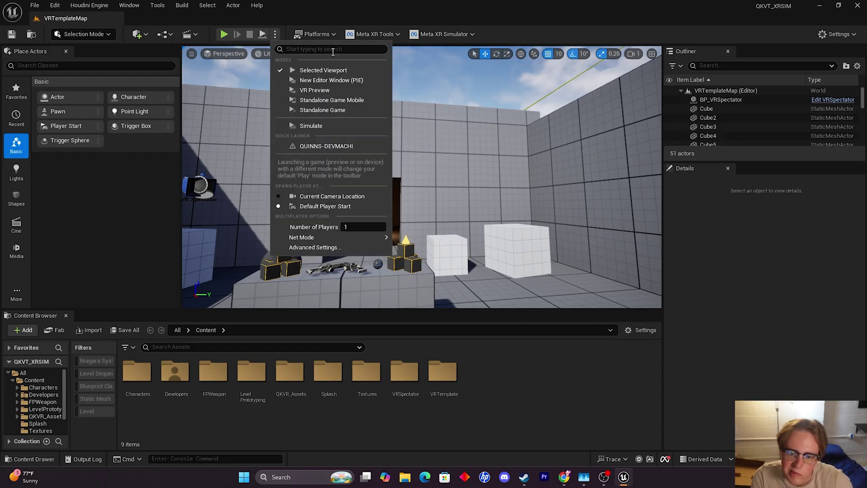
left_click(331, 91)
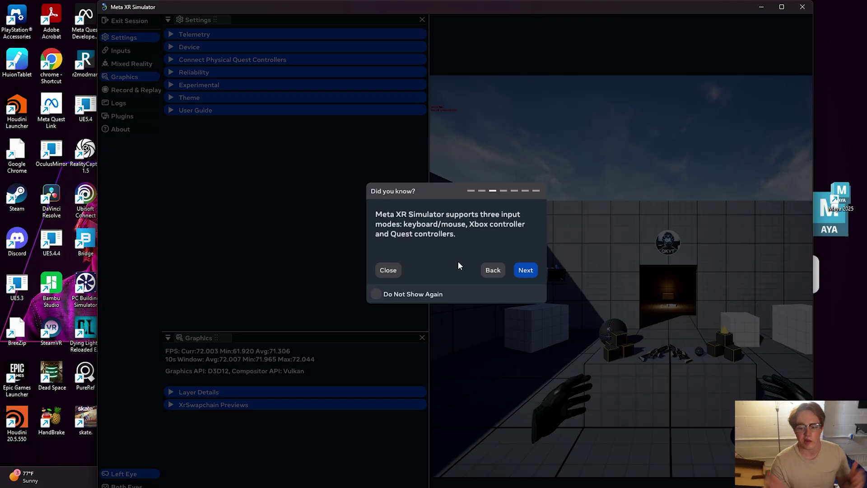
- Page through the Did you know? tips, tick Do Not Show Again, and close them
left_click(530, 269)
left_click(531, 271)
left_click(532, 271)
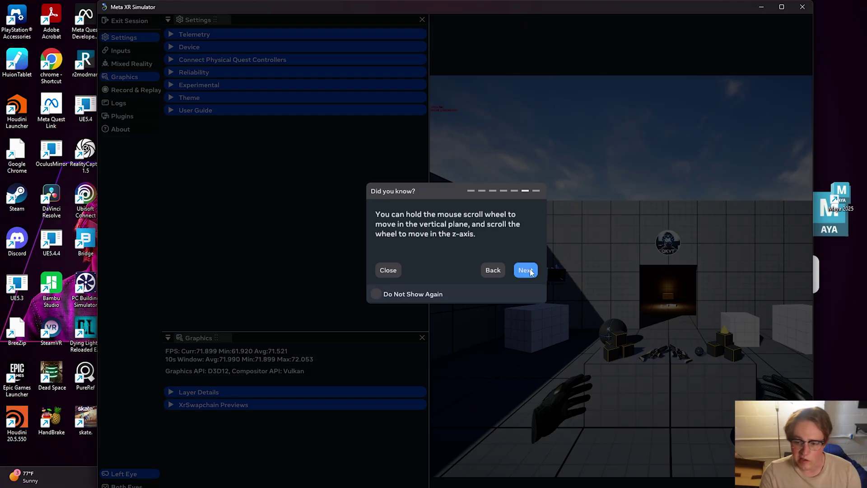
left_click(533, 271)
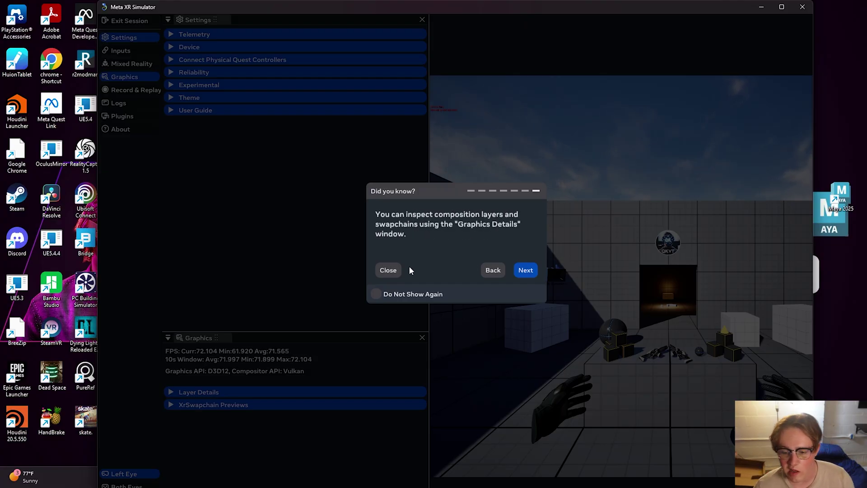
left_click(424, 294)
left_click(513, 270)
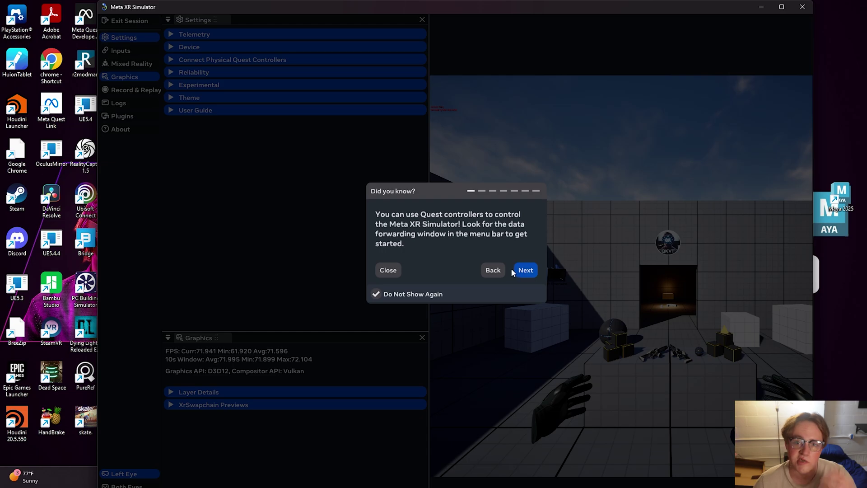
left_click(388, 270)
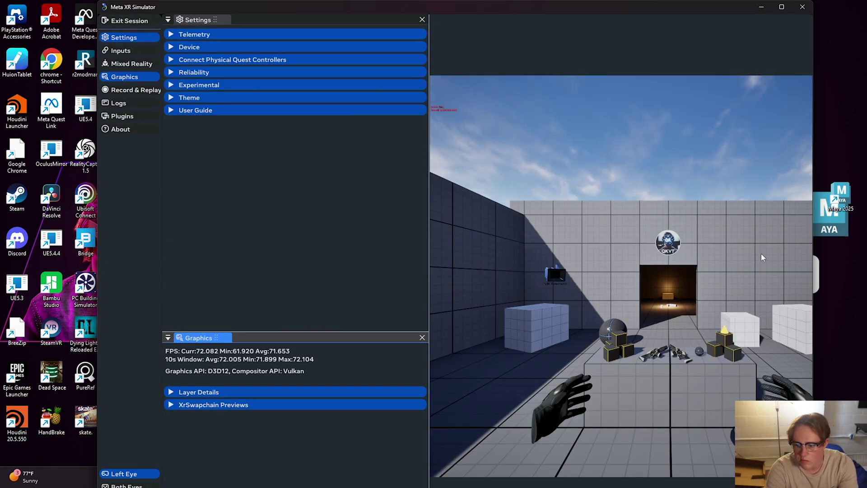
- Look around the level and walk forward with W toward the doorway and table
right_click_drag(736, 213, 707, 251)
key("w")
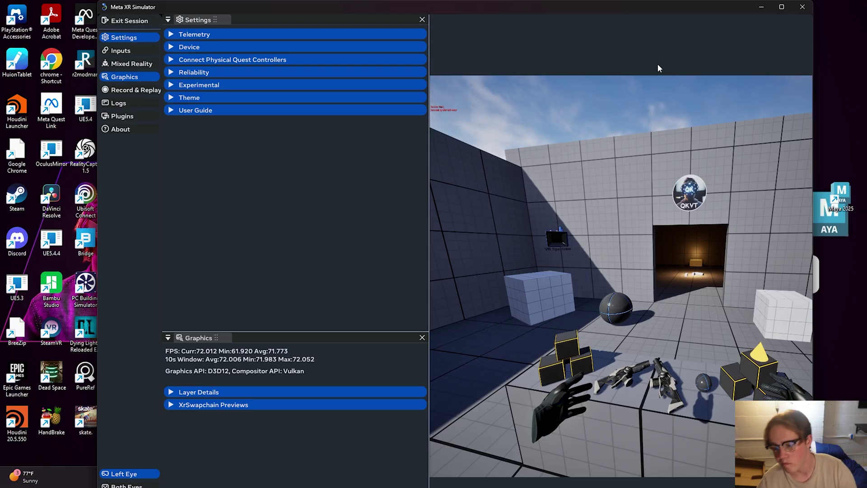
right_click_drag(658, 64, 510, 226)
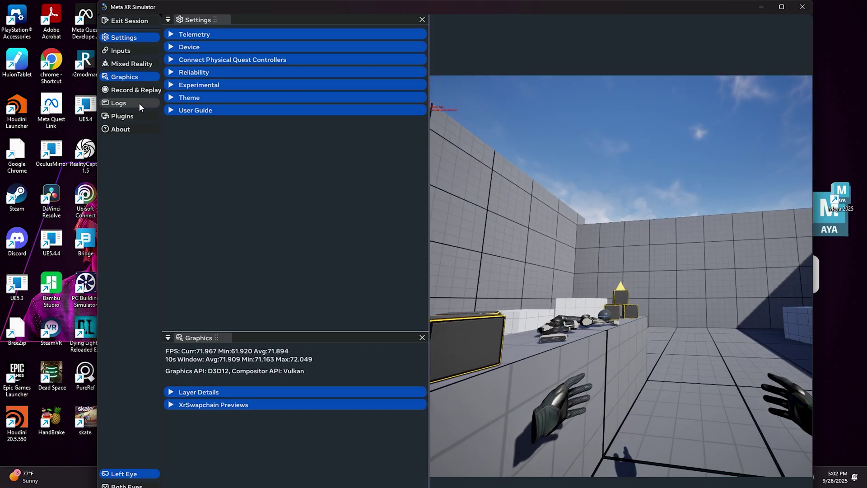
- Look around and move with W/S to bring the hands into view, then close Record & Replay
left_click(136, 90)
right_click_drag(649, 300, 519, 367)
key("w")
key("w")
key("s")
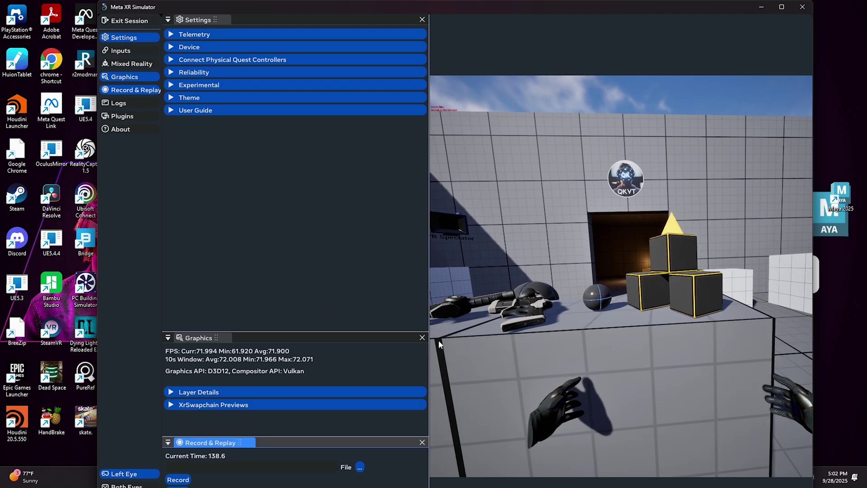
left_click(138, 90)
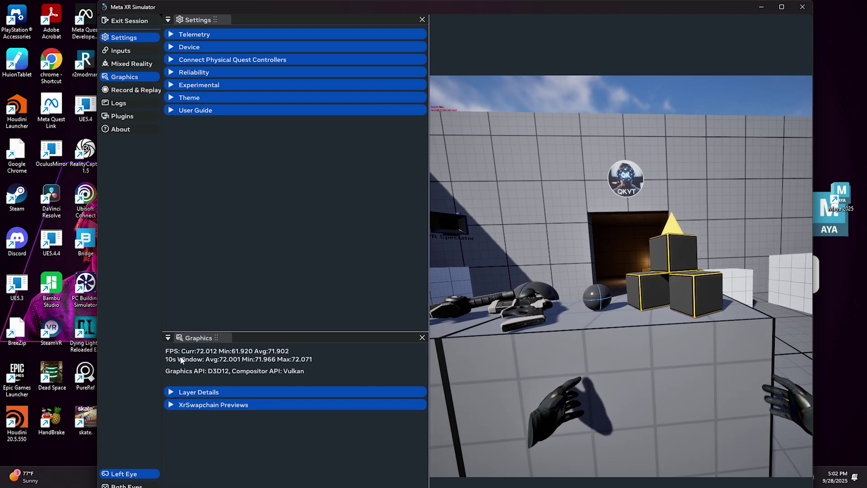
- Review the simulated input settings, then widen the session log to read full lines
left_click(126, 51)
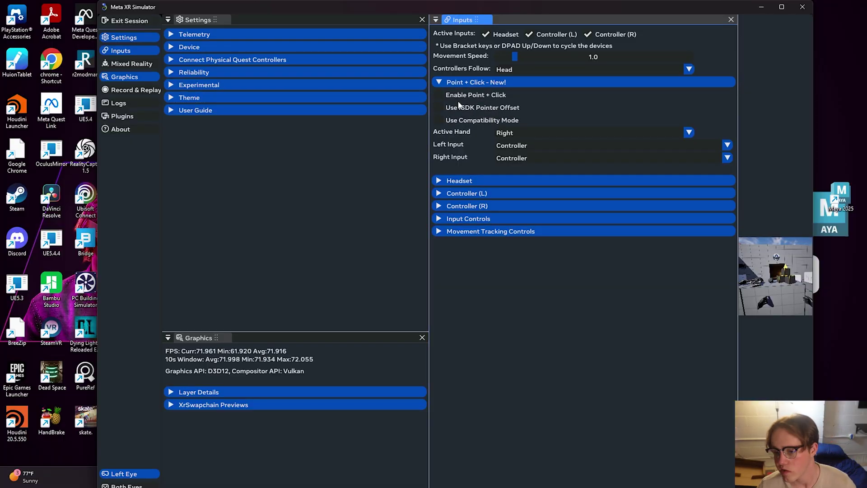
left_click(456, 82)
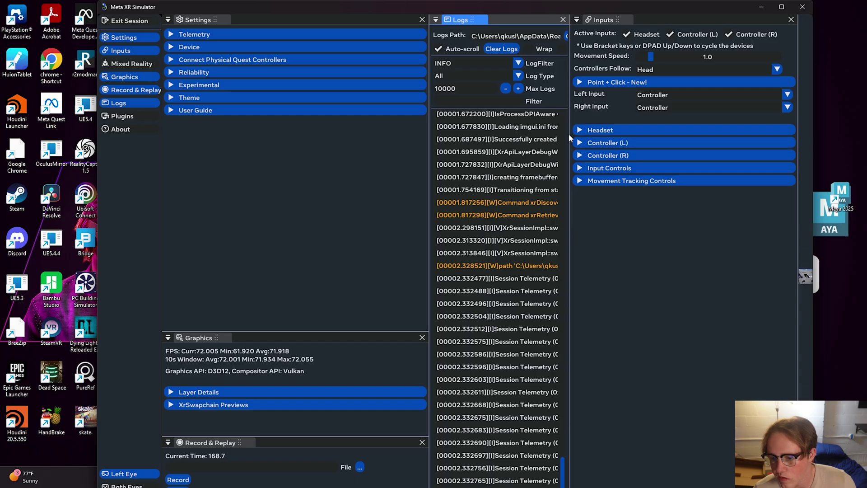
left_click_drag(569, 132, 776, 118)
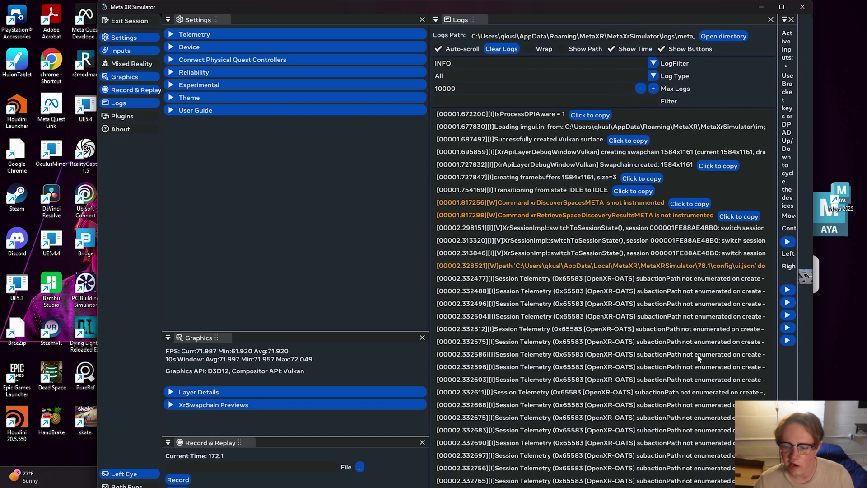
scroll(677, 359, "down", 3)
scroll(655, 357, "up", 3)
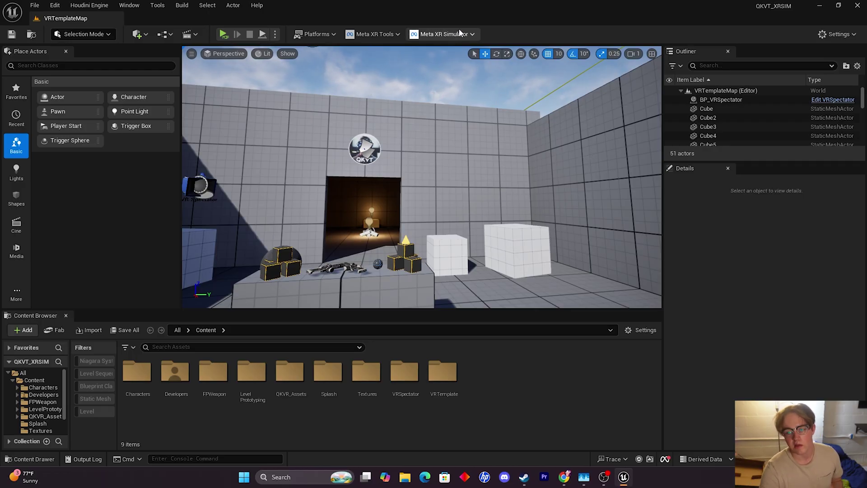
- Play the level in Meta XR Simulator and view the Quest 3 device details and telemetry
left_click(445, 34)
left_click(225, 34)
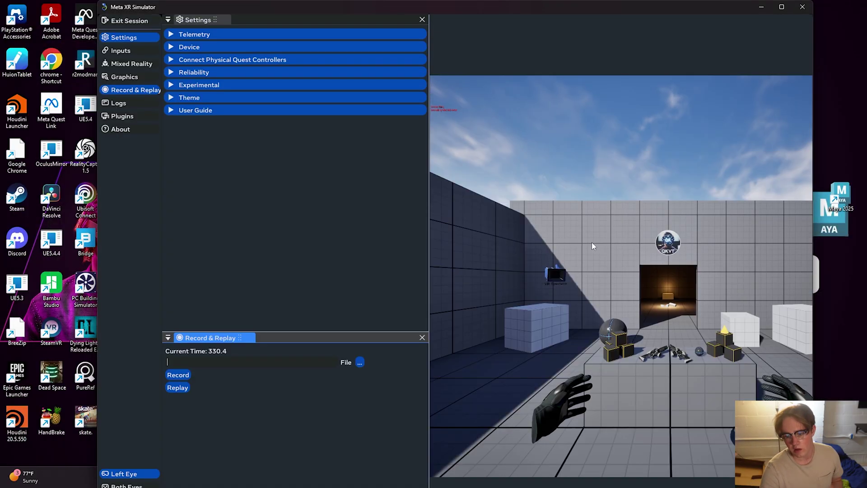
left_click(121, 50)
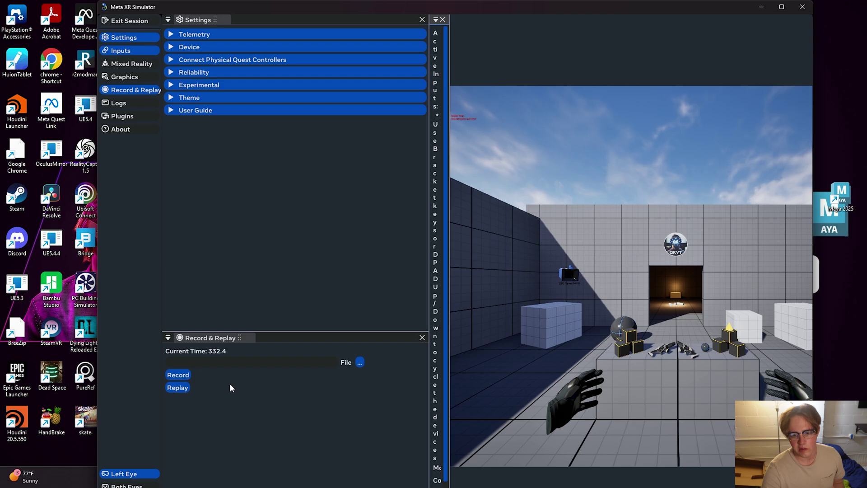
left_click(211, 48)
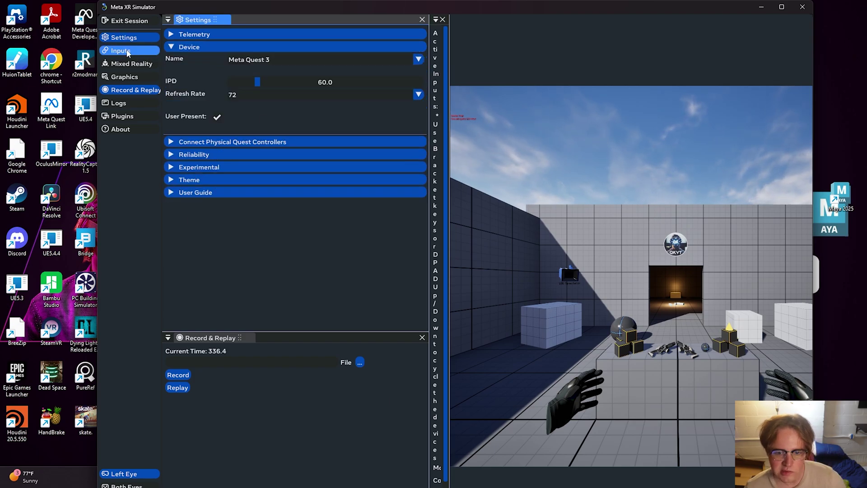
left_click(188, 34)
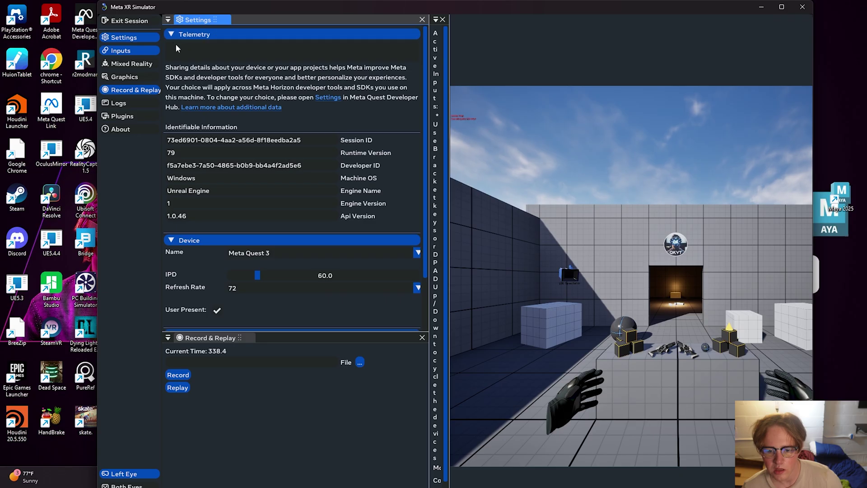
left_click(190, 35)
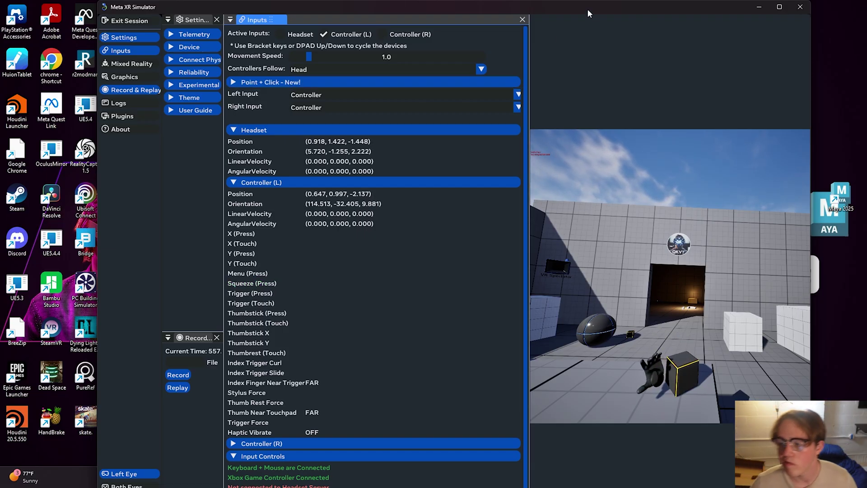
- Close the simulator and Developer Hub, replay the level, and maximize the simulator window
left_click(799, 9)
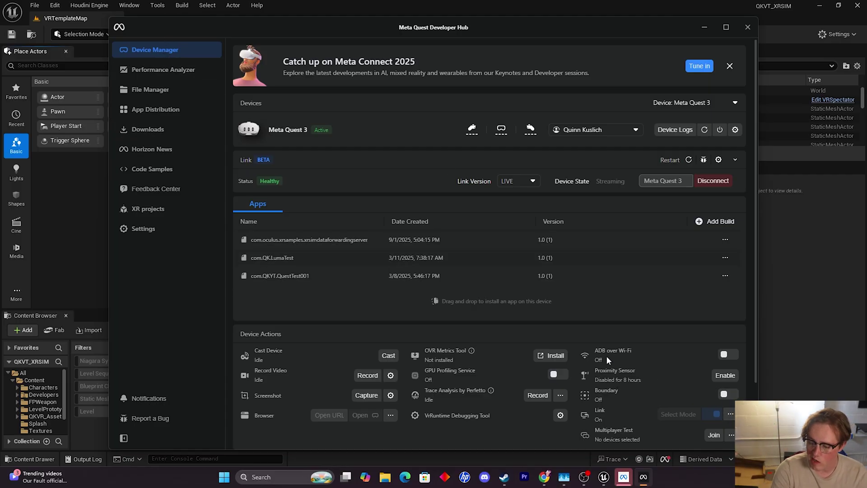
left_click(107, 244)
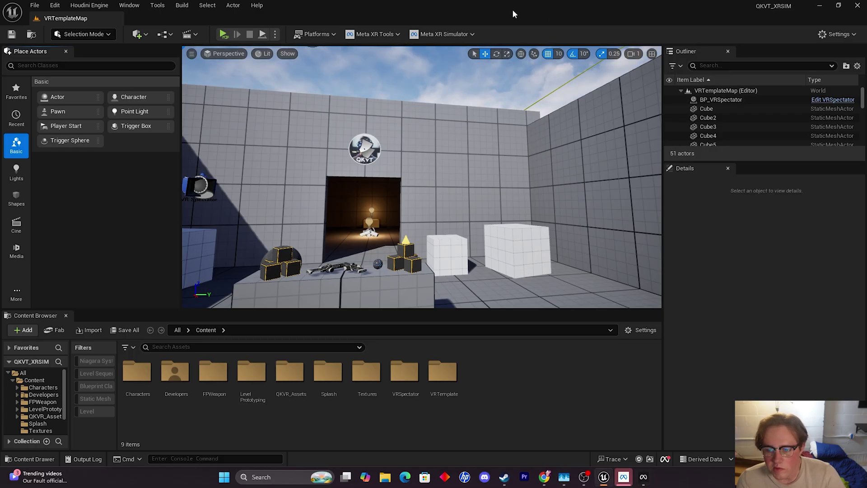
left_click(223, 34)
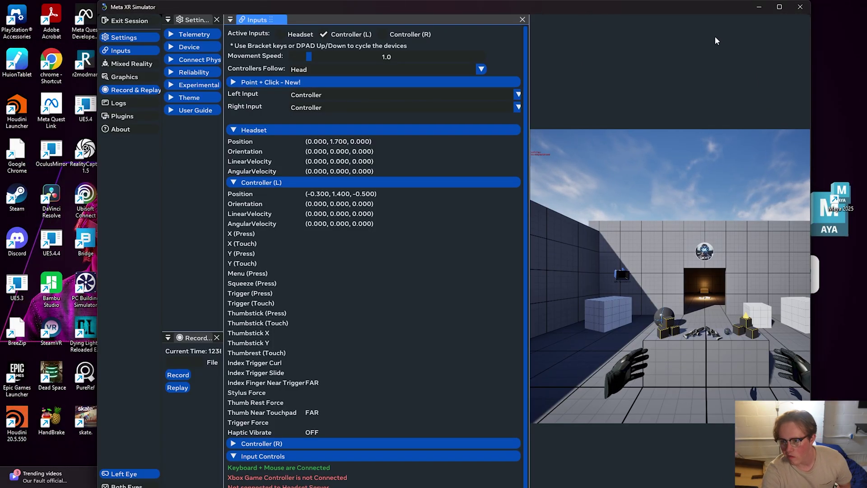
left_click_drag(704, 7, 549, 0)
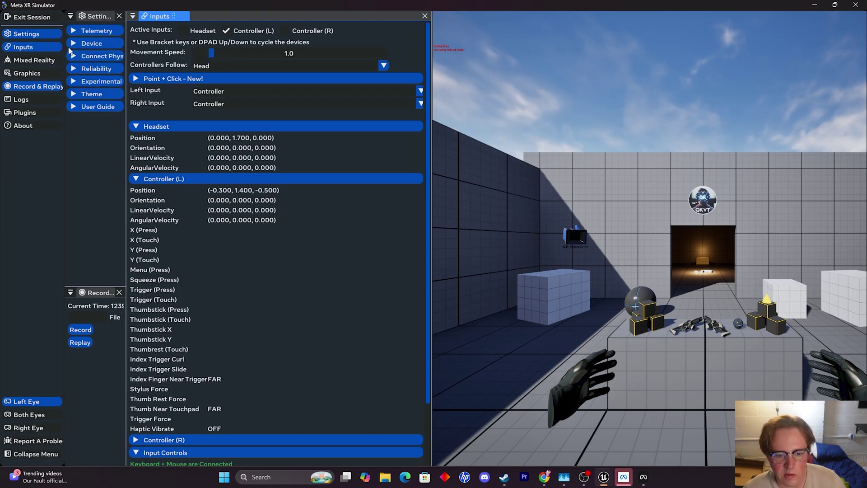
- Refresh the device list to detect the Quest 3 and begin connecting physical controllers
left_click(83, 47)
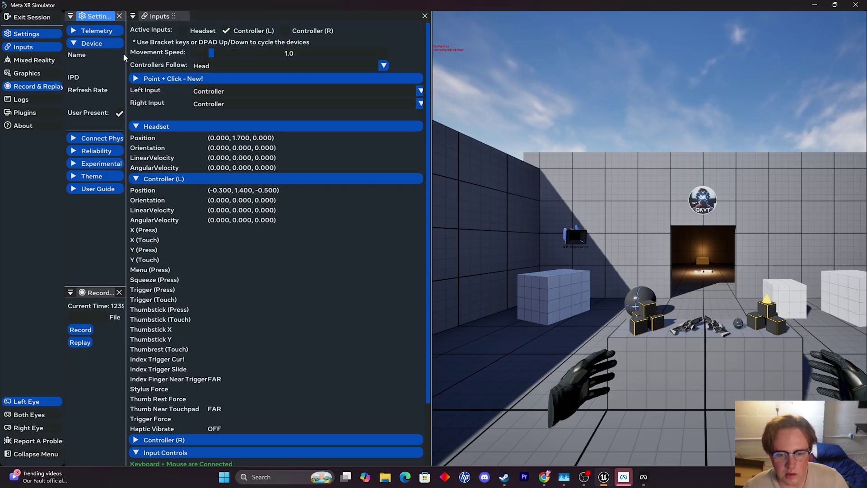
left_click_drag(125, 54, 261, 61)
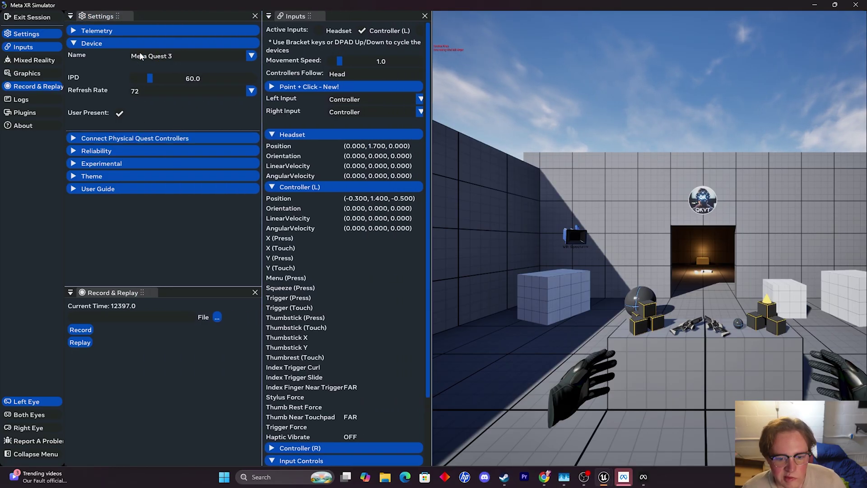
left_click(129, 138)
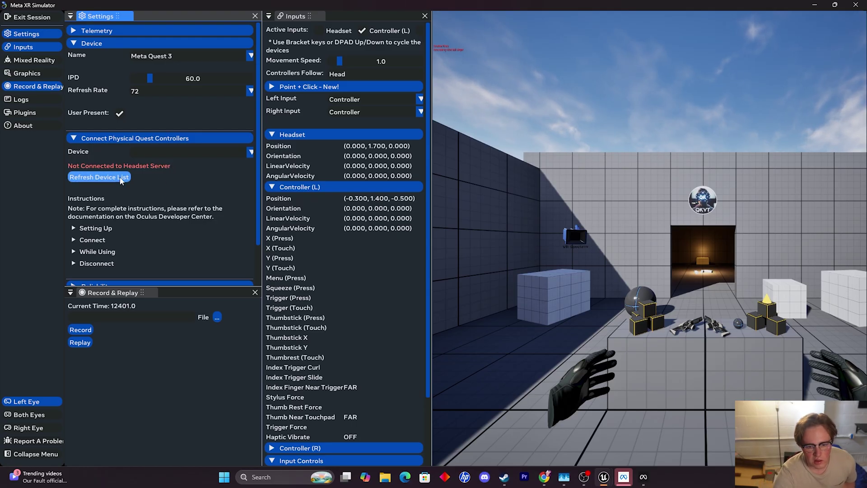
left_click(130, 177)
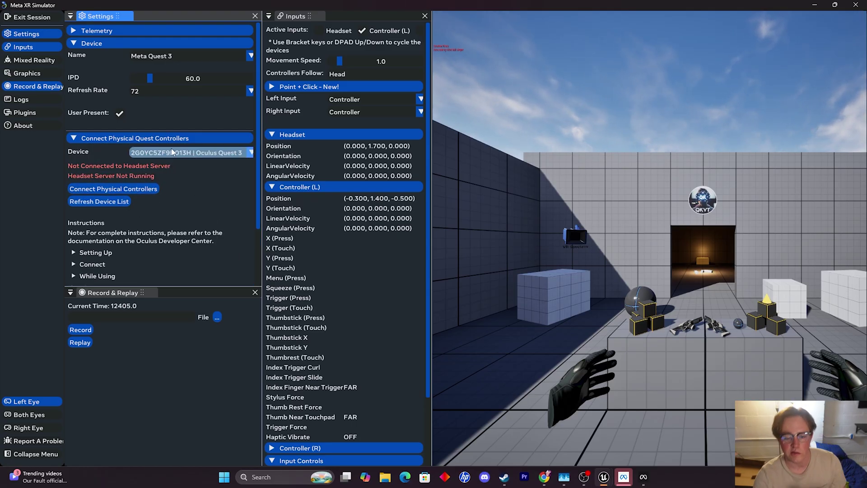
left_click(149, 189)
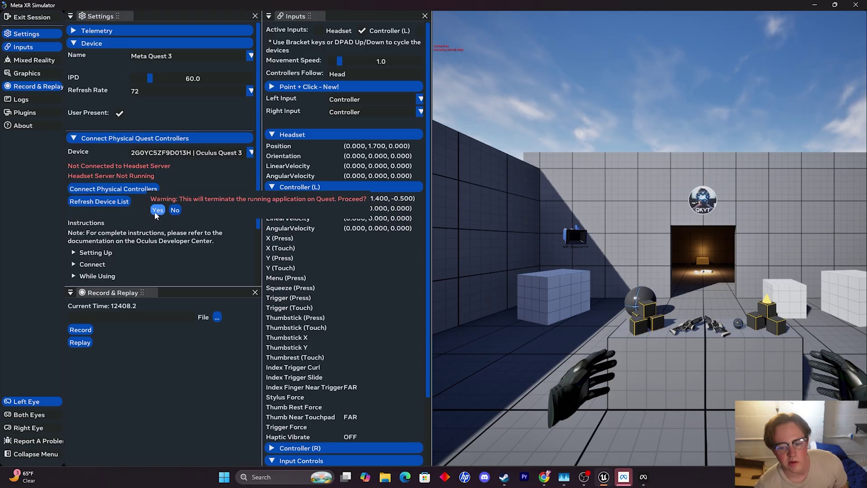
- Confirm closing the running Quest app so the physical controllers connect
left_click(157, 210)
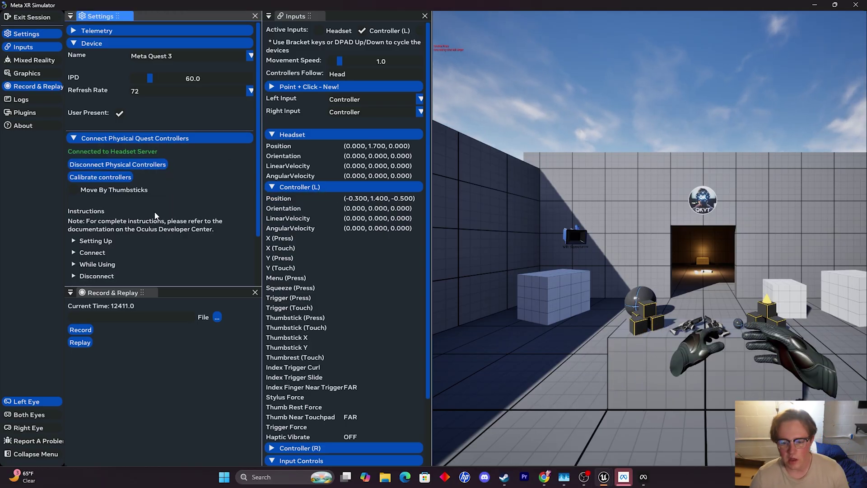